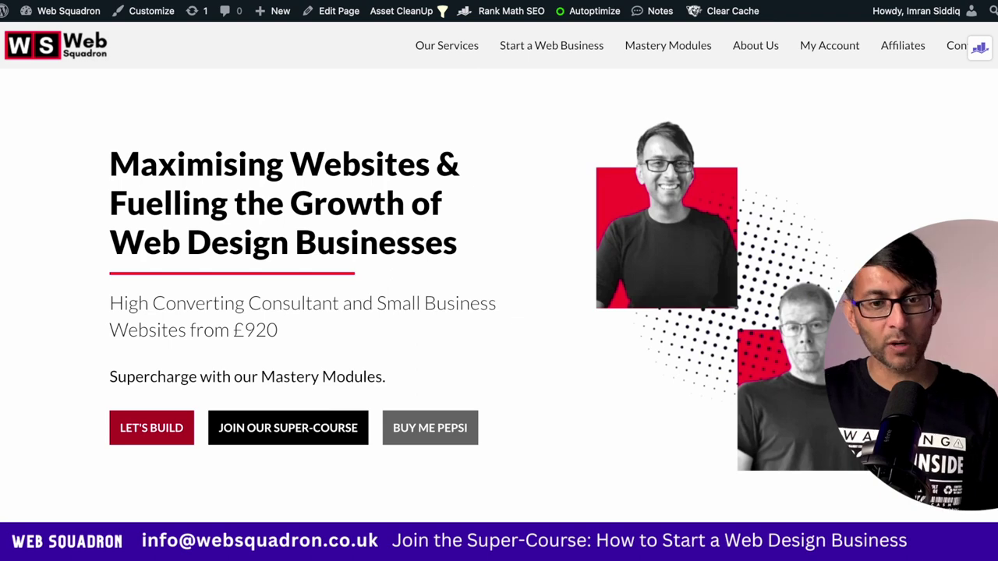
# Run WAVE Evaluation Tool from Chrome's extensions menu on the Web Squadron homepage.
pyautogui.click(931, 2)
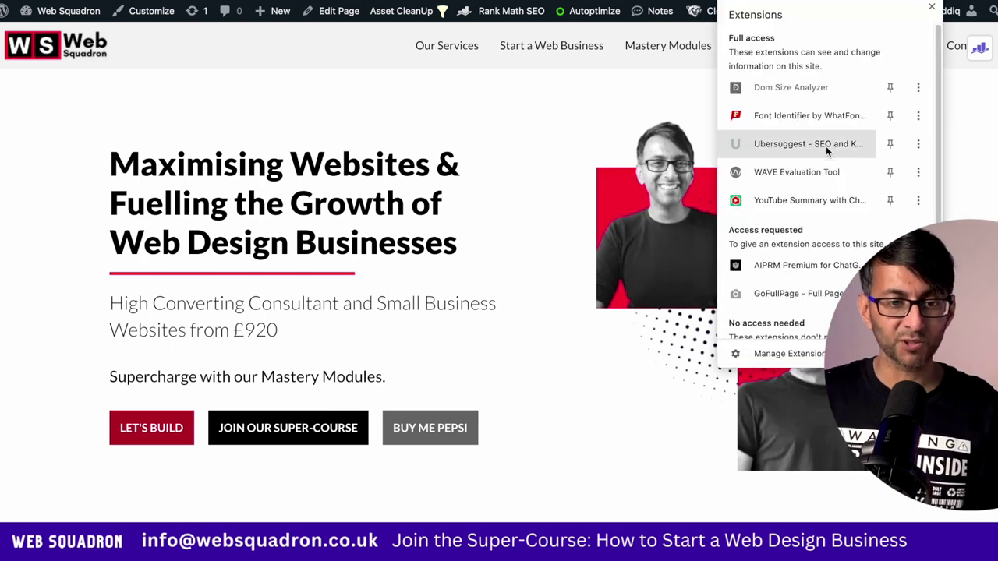
pyautogui.click(819, 172)
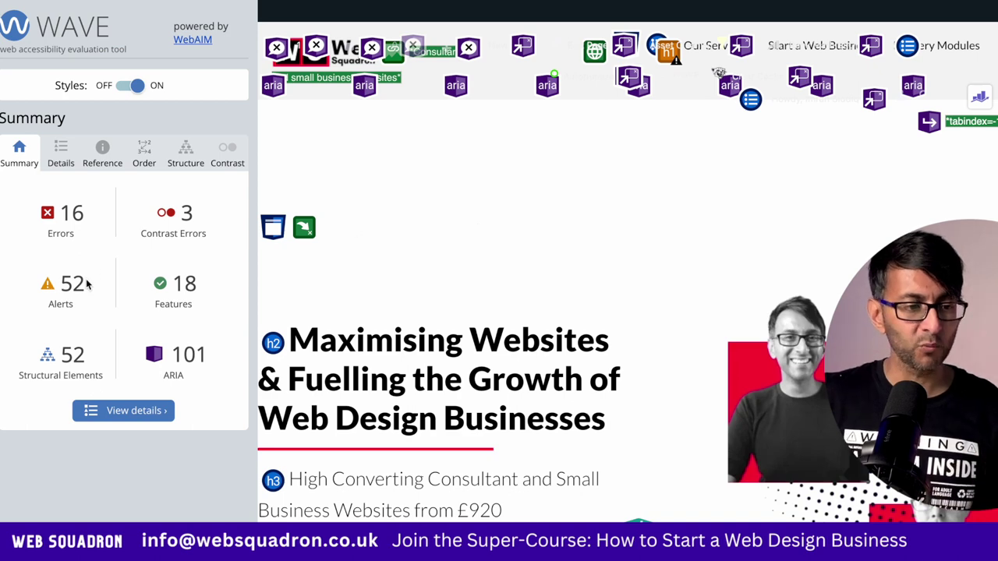
# Show the itemised issue list and inspect why the PROMOTOR image lacks alternative text.
pyautogui.click(132, 411)
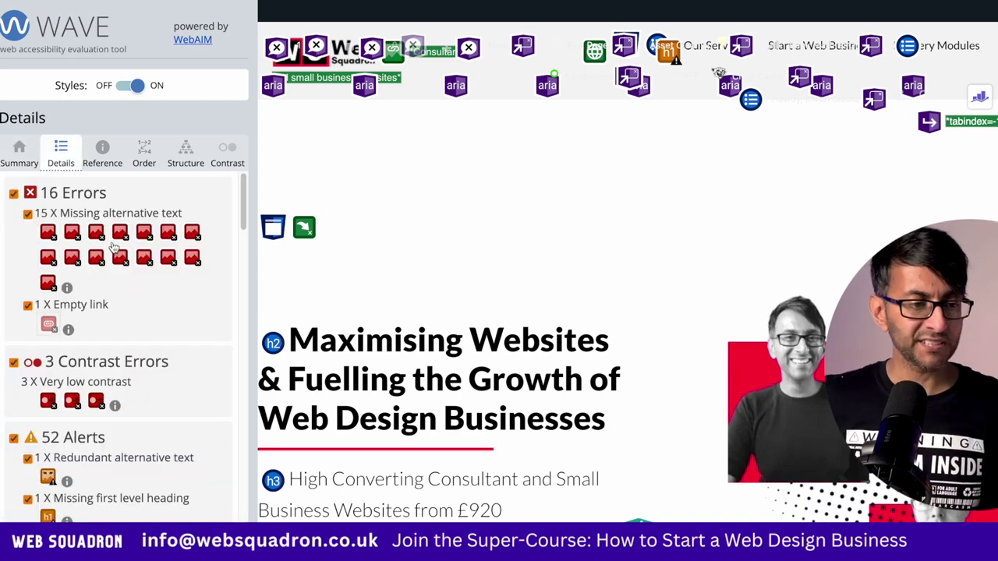
pyautogui.click(47, 233)
pyautogui.scroll(2, 701, 257)
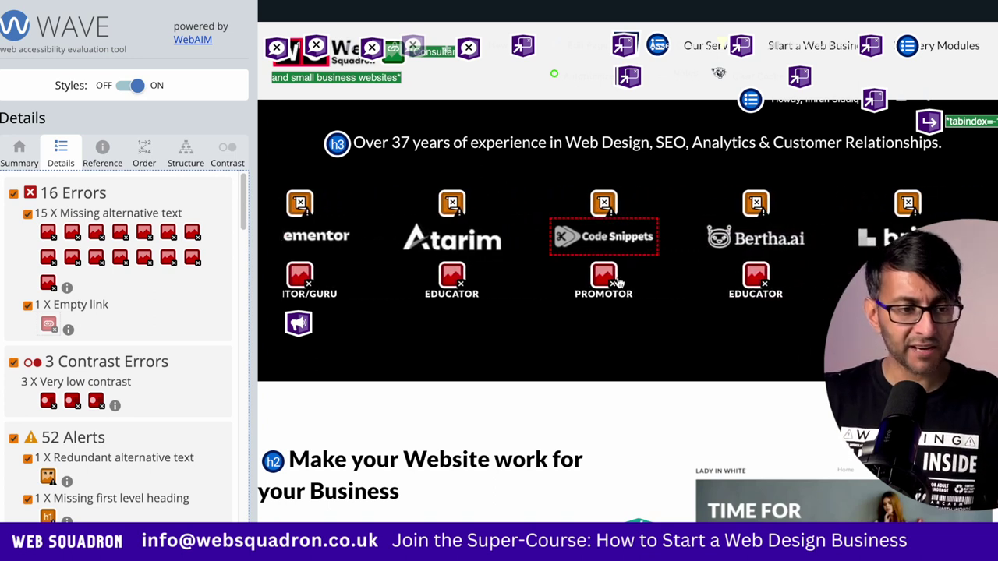
pyautogui.click(549, 277)
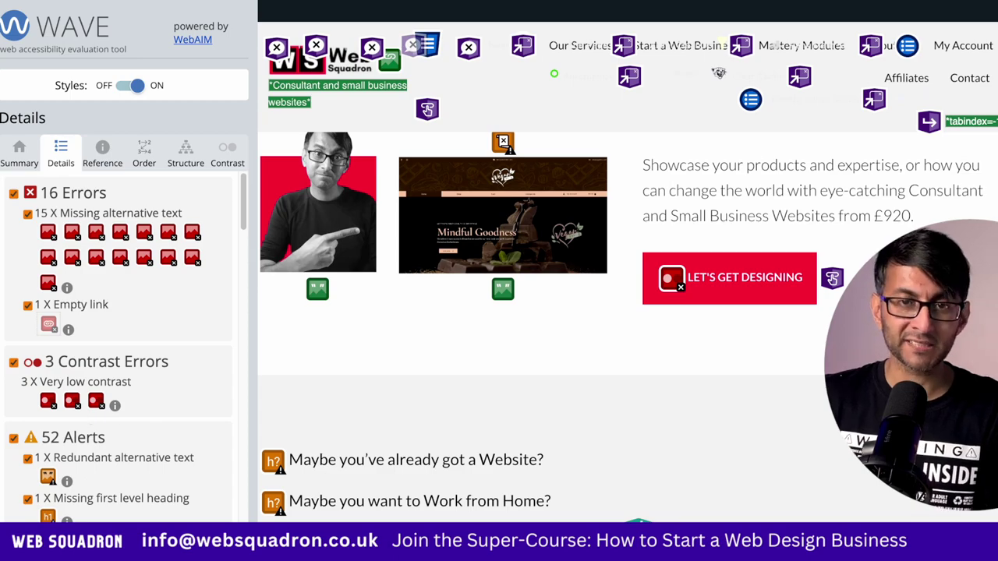
# Jump to the first Very low contrast error and show BUILD YOUR WEBSITE's 3.91:1 ratio.
pyautogui.scroll(-15, 627, 327)
pyautogui.scroll(10, 627, 327)
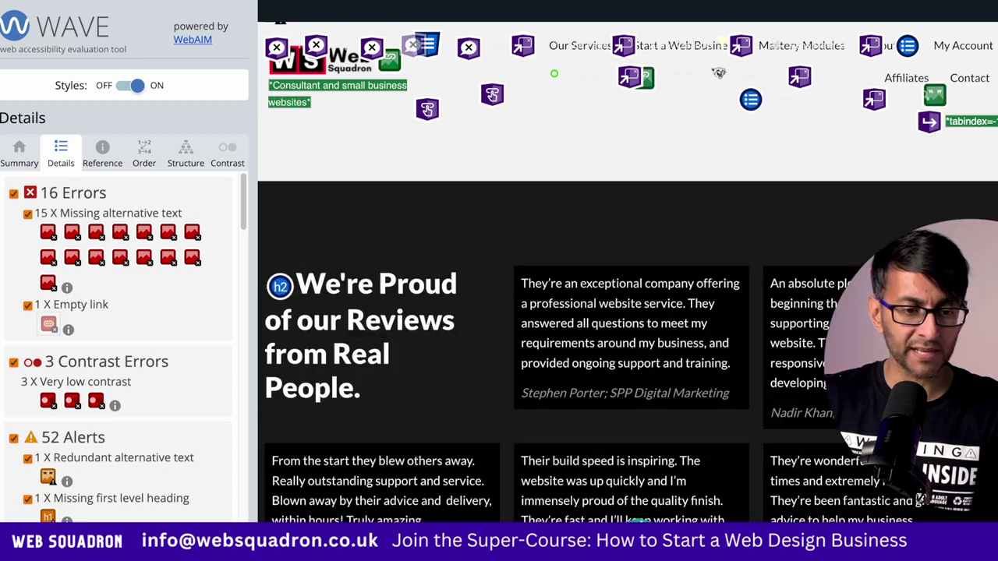
pyautogui.scroll(5, 628, 327)
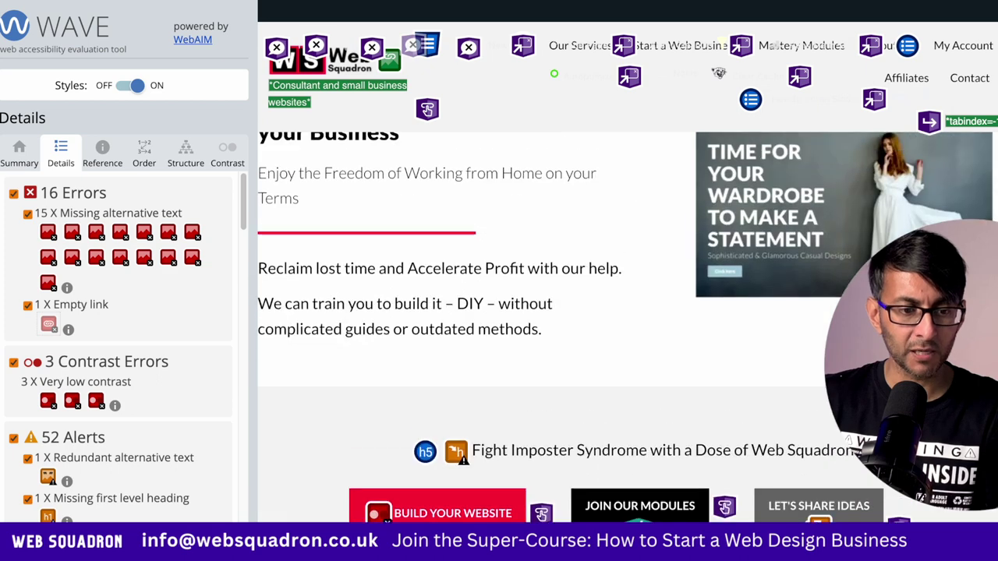
pyautogui.scroll(5, 628, 328)
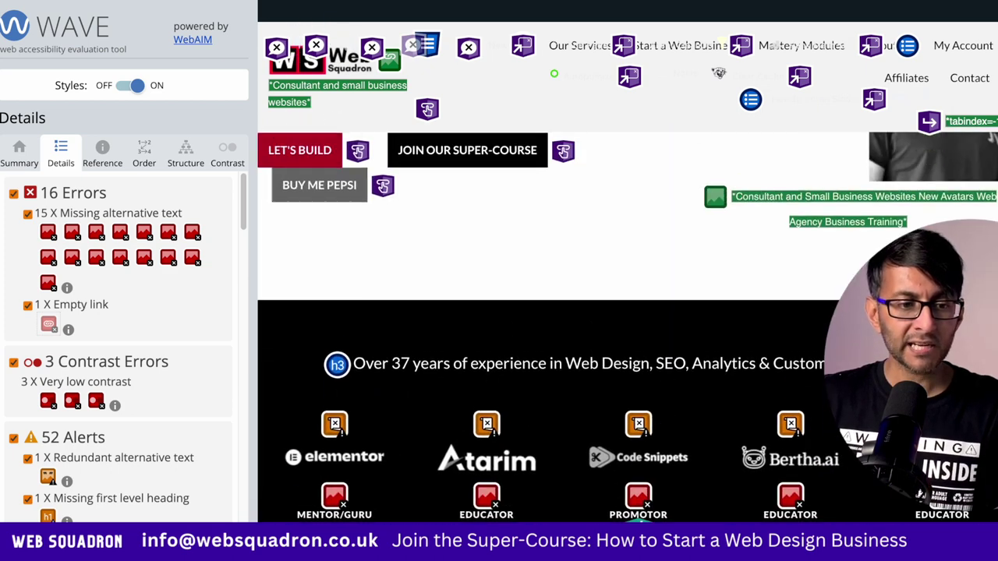
pyautogui.scroll(2, 479, 320)
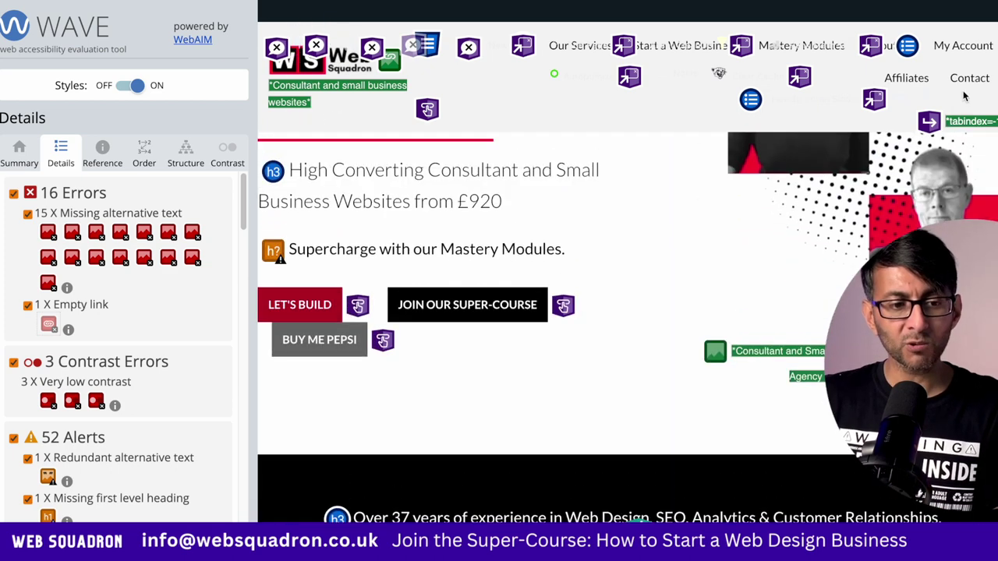
pyautogui.click(321, 315)
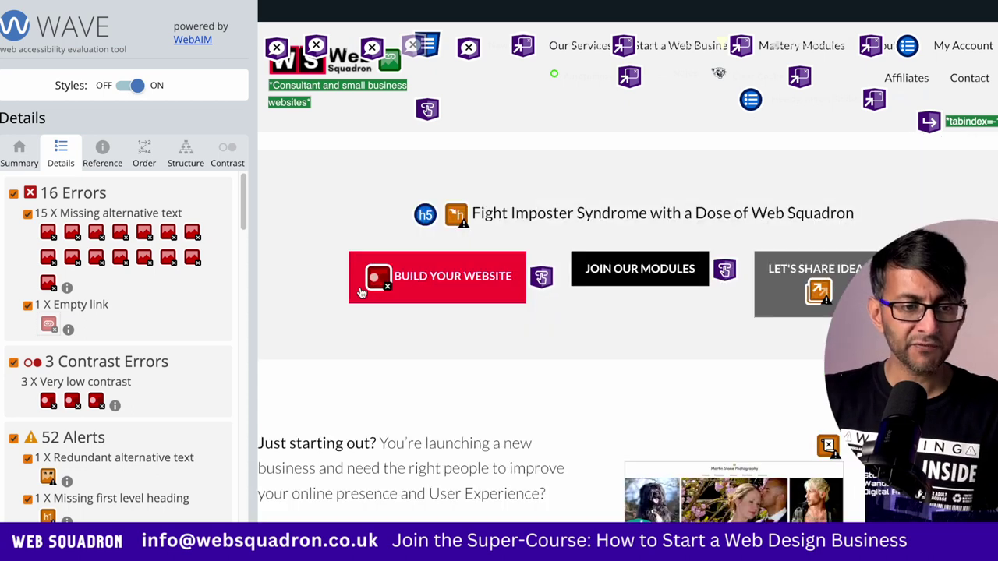
pyautogui.click(374, 282)
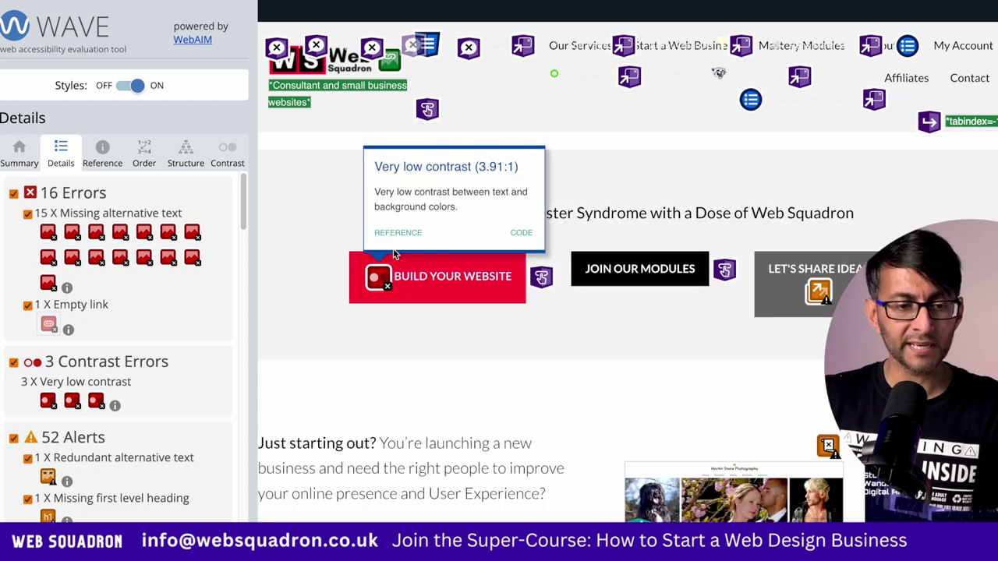
# Review the button's HTML and reference guidance, then check its #FFFFFF on #FF0050 contrast.
pyautogui.click(521, 233)
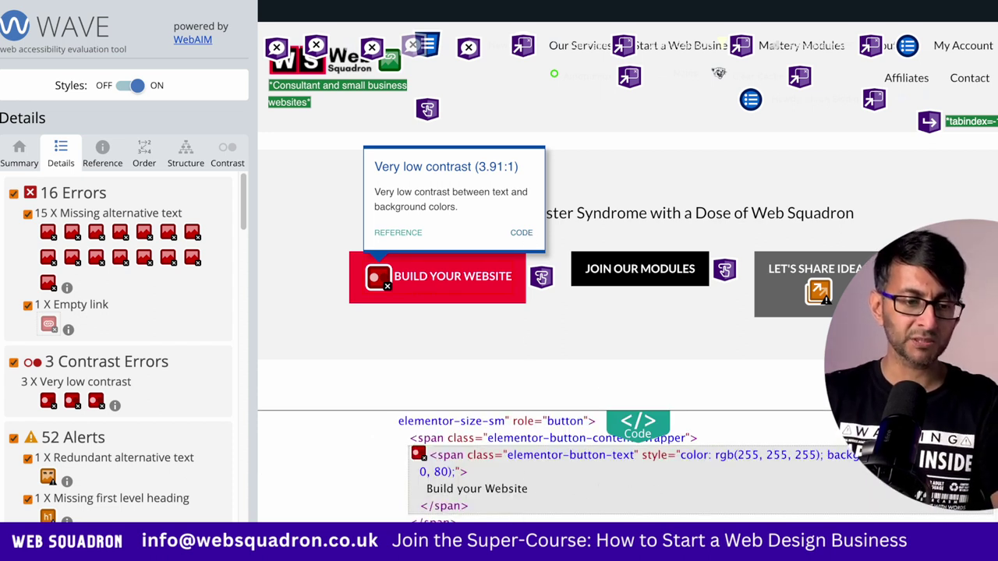
pyautogui.click(637, 429)
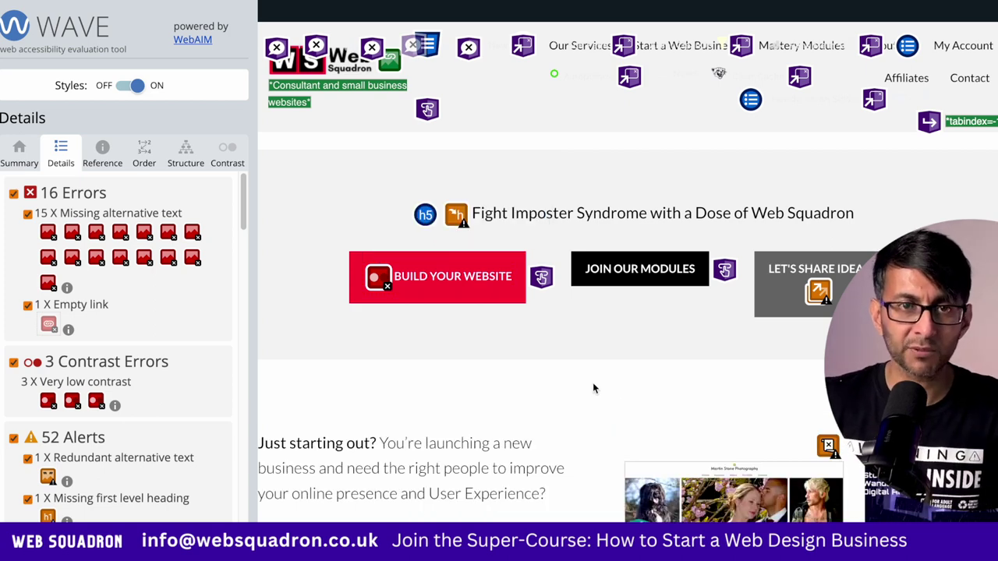
pyautogui.click(377, 278)
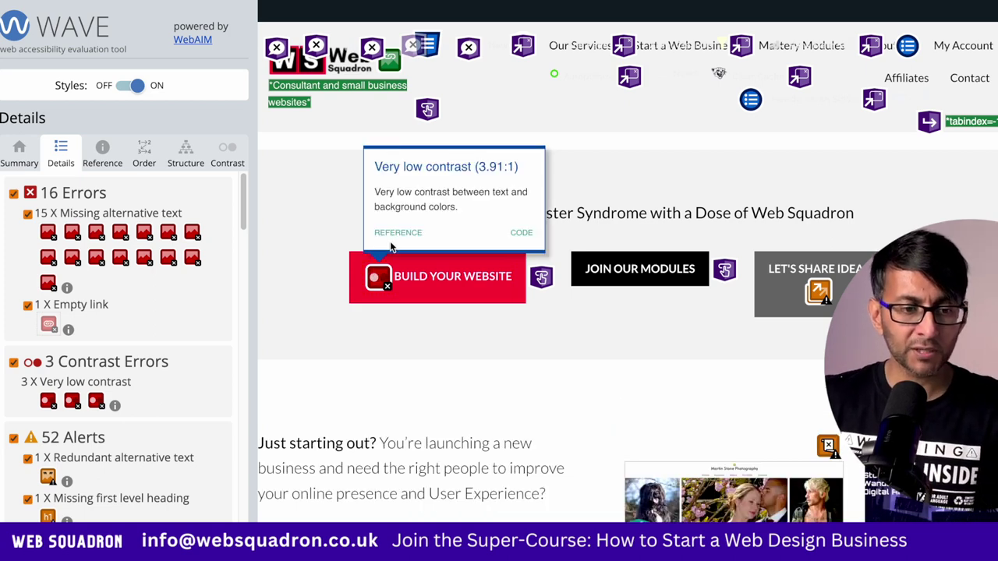
pyautogui.click(396, 232)
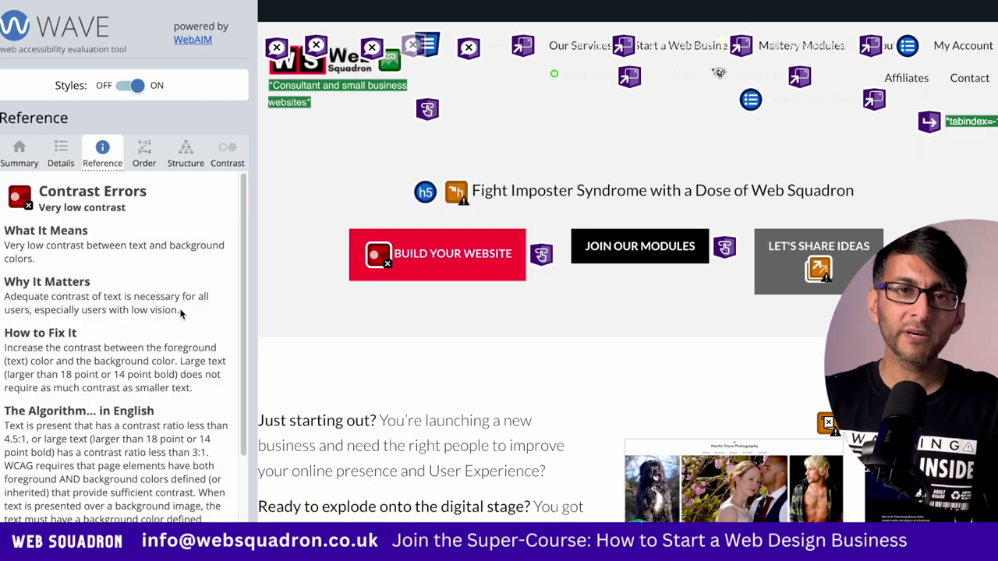
pyautogui.click(227, 155)
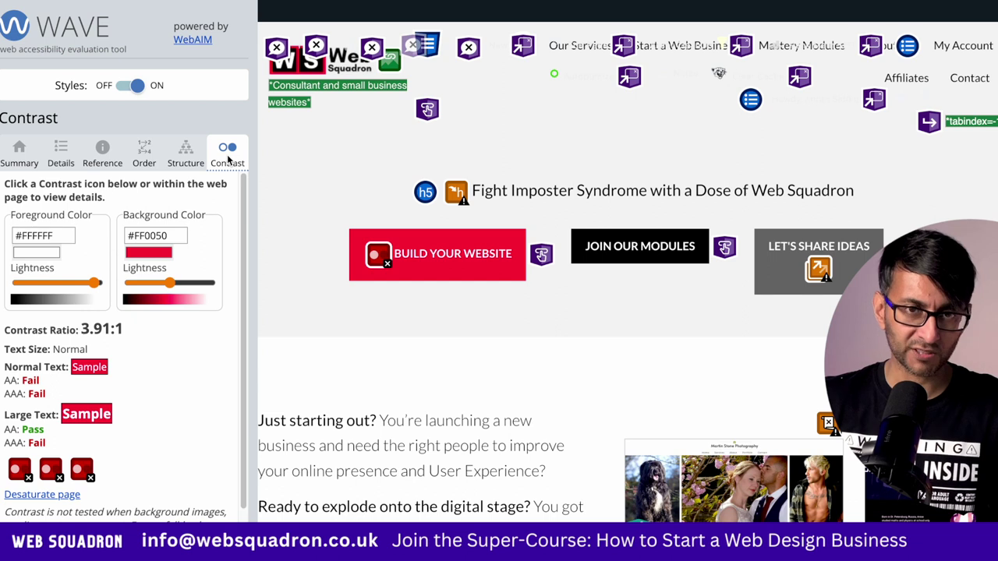
# Darken the background to #B30039 for 7.05:1, passing AA and AAA, then show the footer logo's error.
pyautogui.click(171, 282)
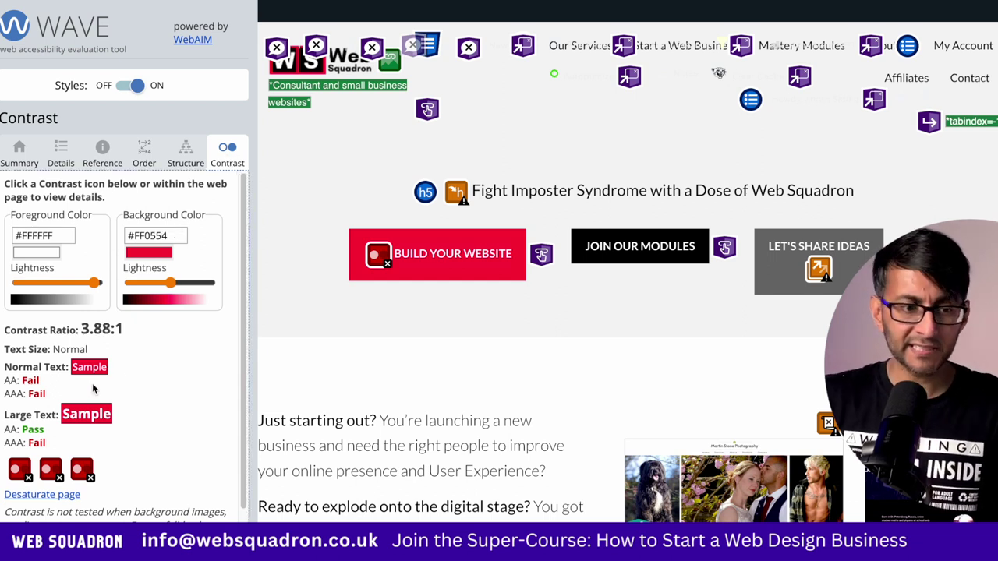
pyautogui.moveTo(171, 284); pyautogui.dragTo(159, 285)
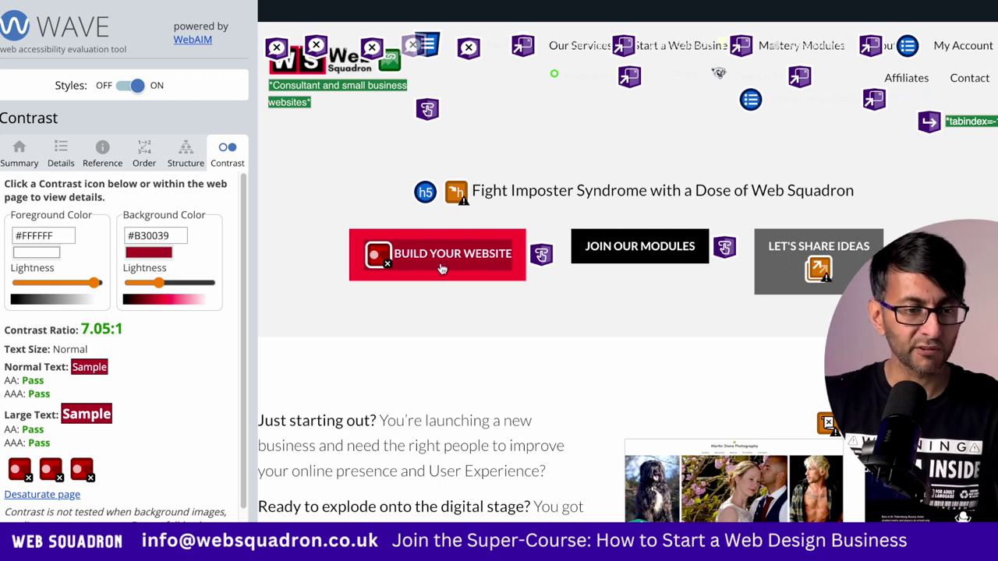
pyautogui.click(51, 468)
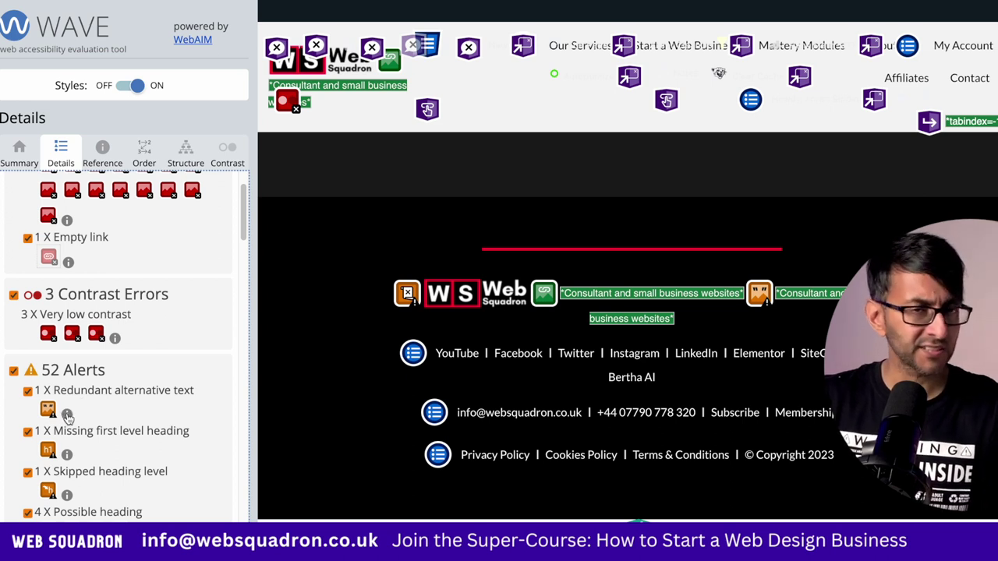
# Locate the hero's next contrast error, then bring the Details panel to the 52 Alerts section.
pyautogui.click(486, 302)
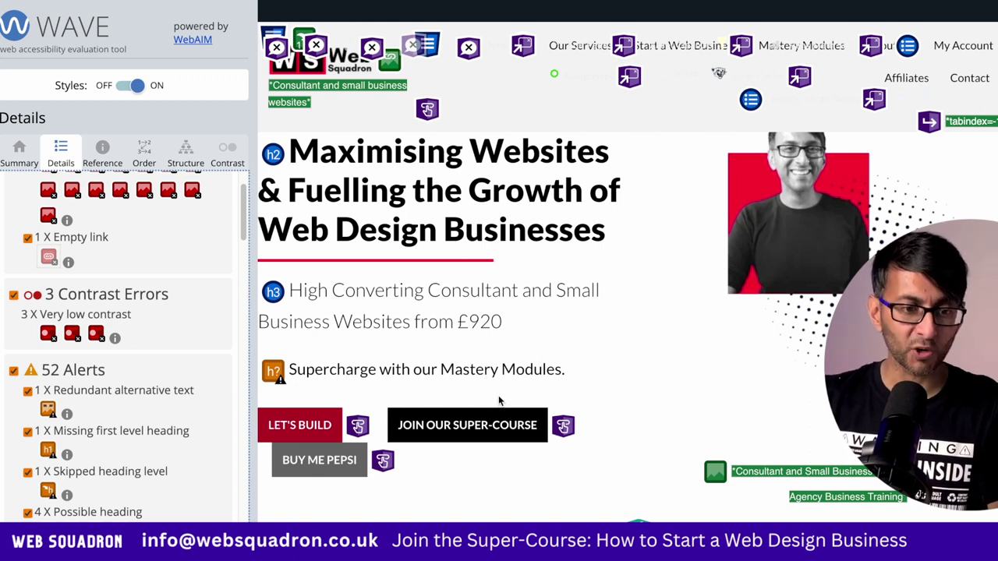
pyautogui.scroll(1, 500, 401)
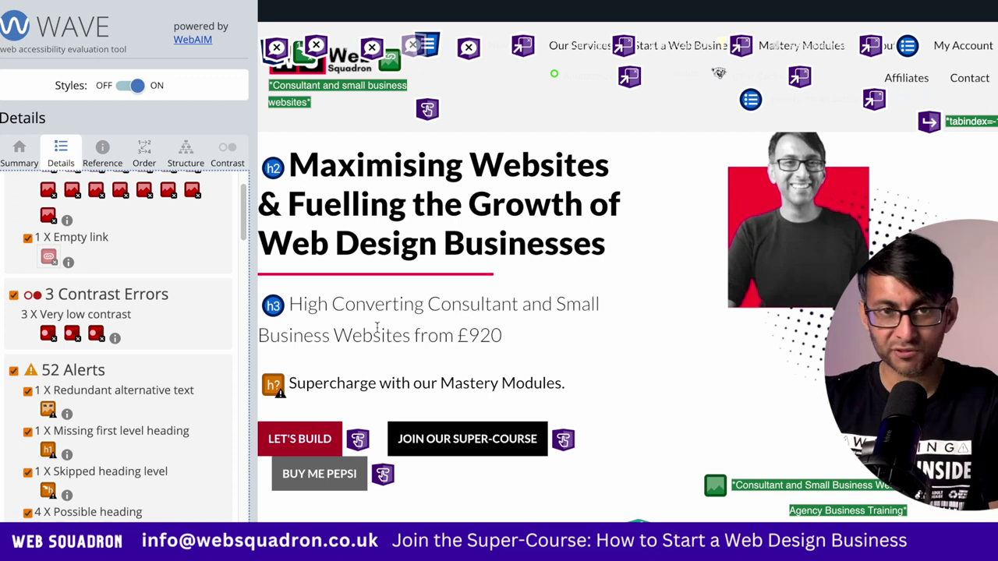
pyautogui.scroll(-4, 377, 328)
pyautogui.scroll(-2, 246, 257)
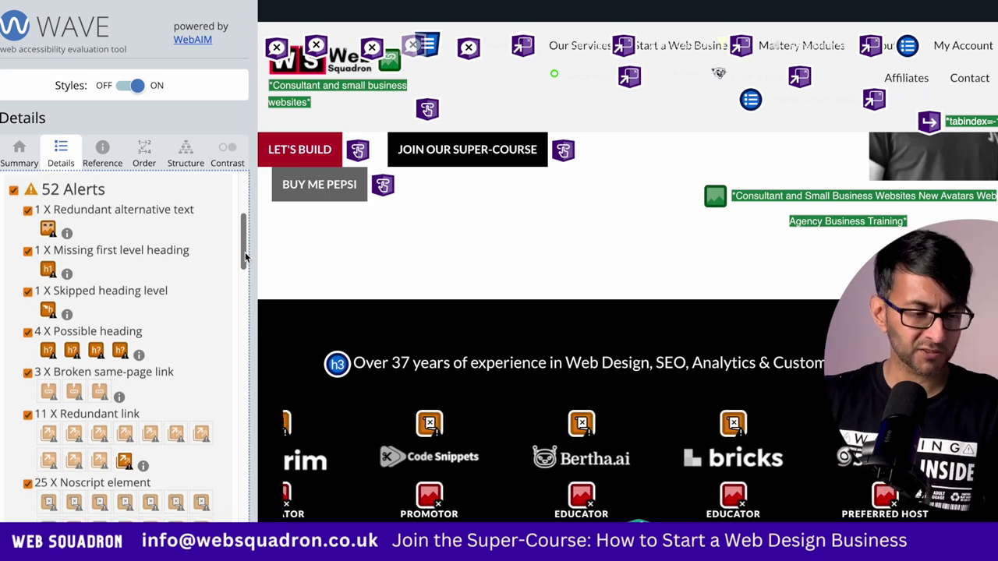
# Review the remaining alerts: Noscript, very small text, redundant title text and layout table.
pyautogui.scroll(-2, 100, 293)
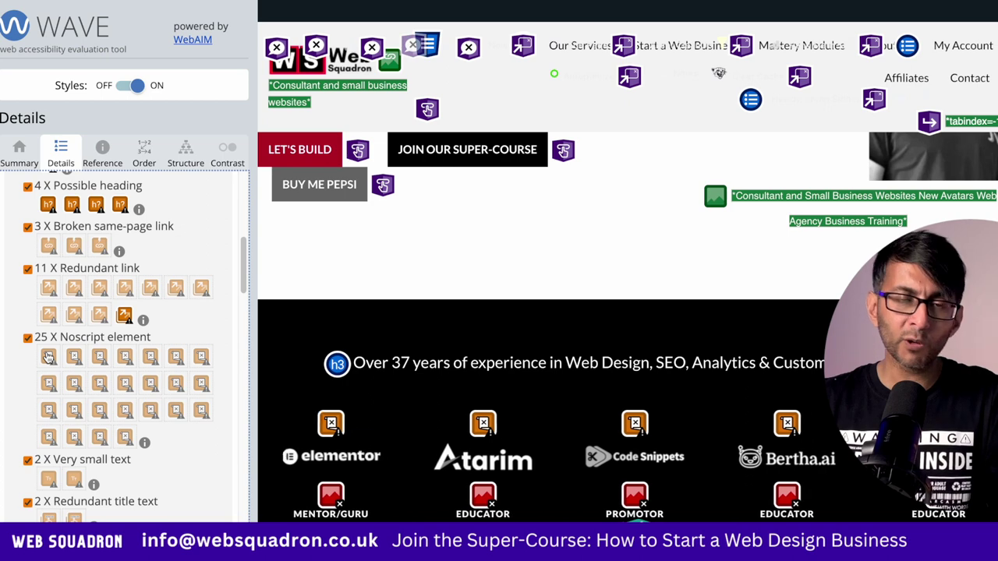
pyautogui.moveTo(49, 357)
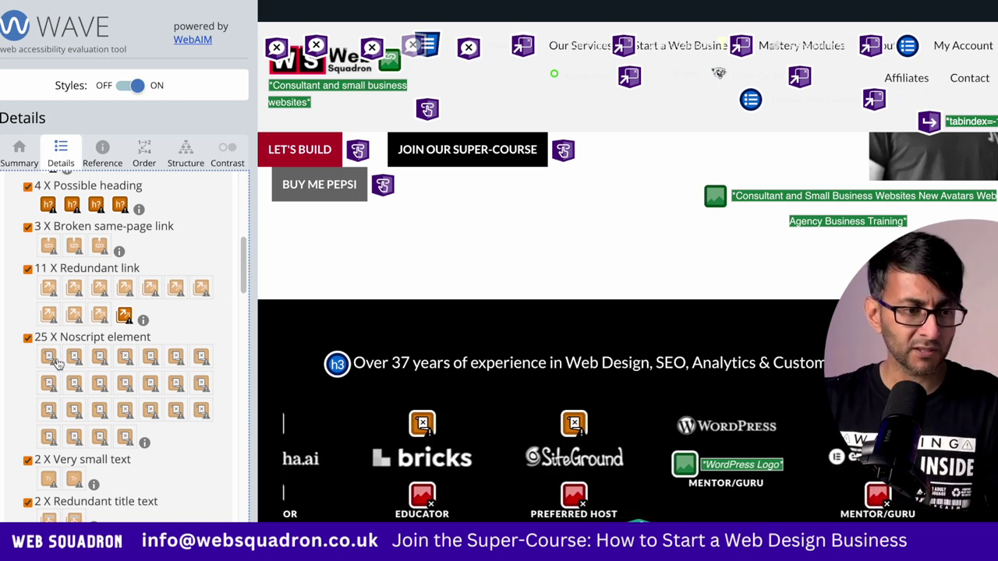
pyautogui.scroll(1, 363, 226)
pyautogui.scroll(-1, 364, 226)
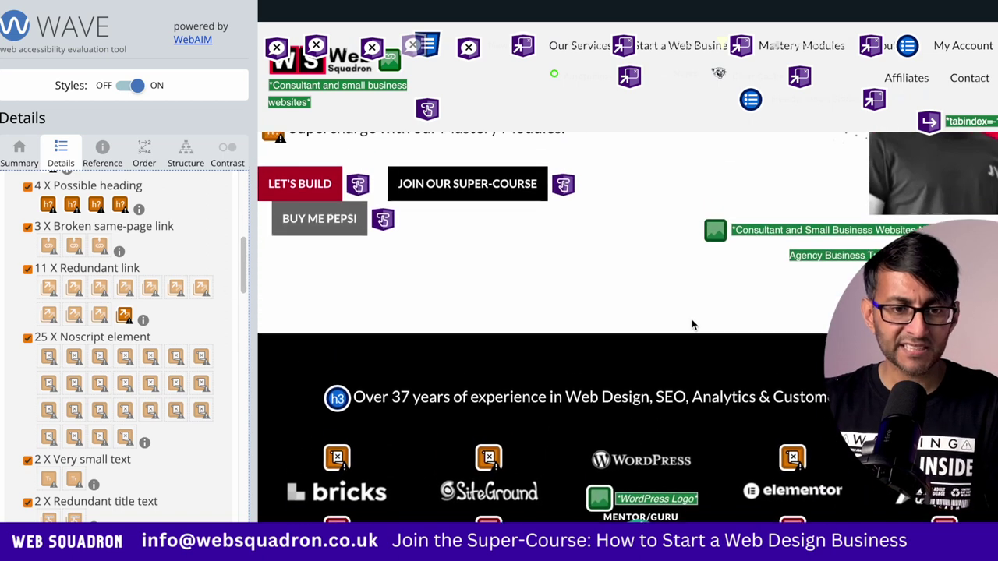
pyautogui.scroll(2, 663, 323)
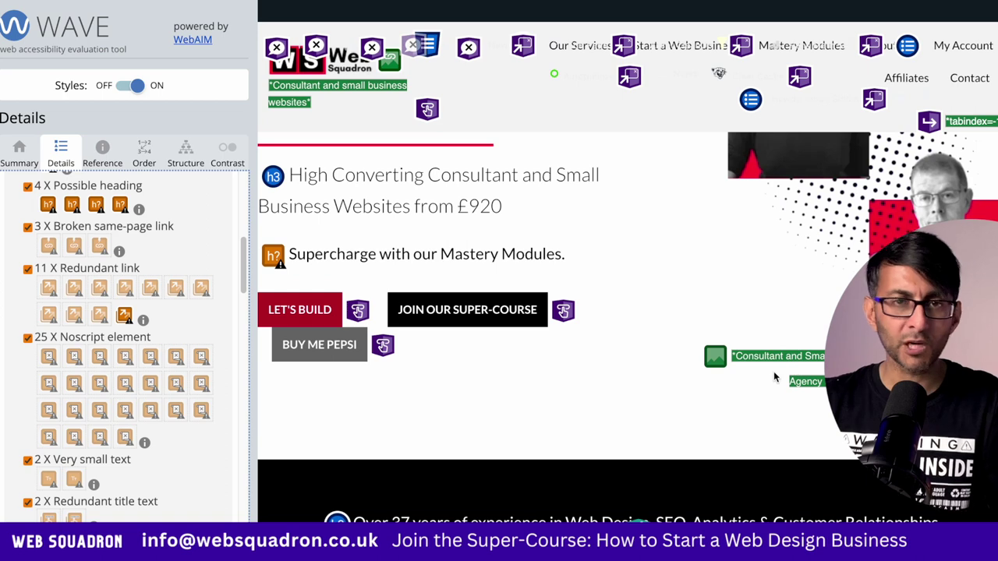
pyautogui.scroll(-3, 773, 377)
pyautogui.scroll(-3, 771, 397)
pyautogui.scroll(-1, 244, 304)
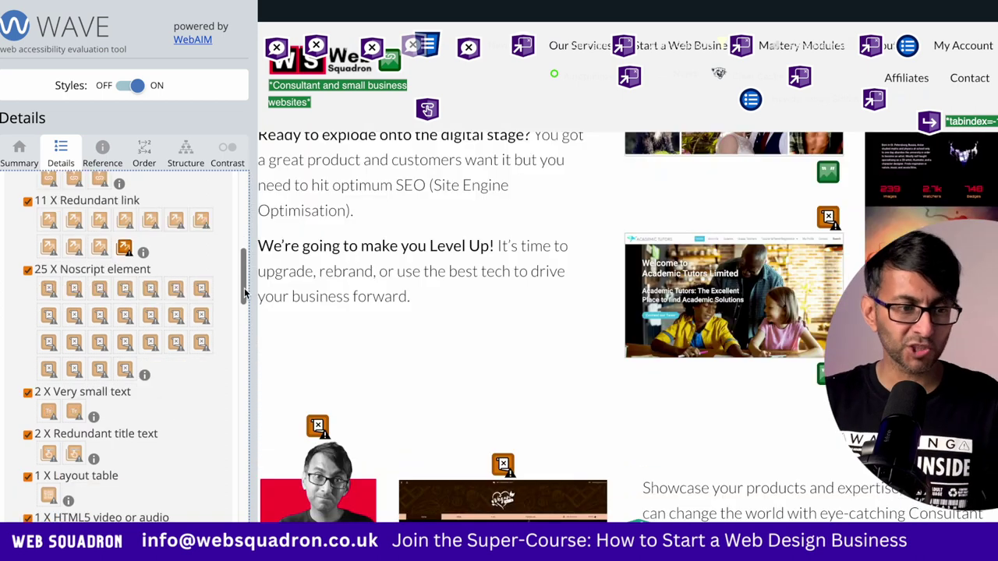
pyautogui.moveTo(244, 293); pyautogui.dragTo(244, 297)
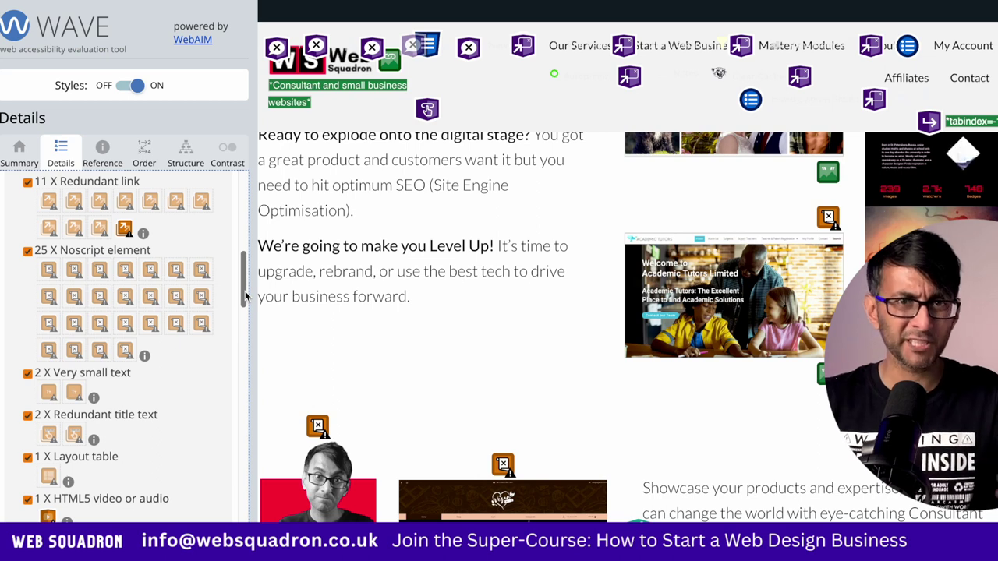